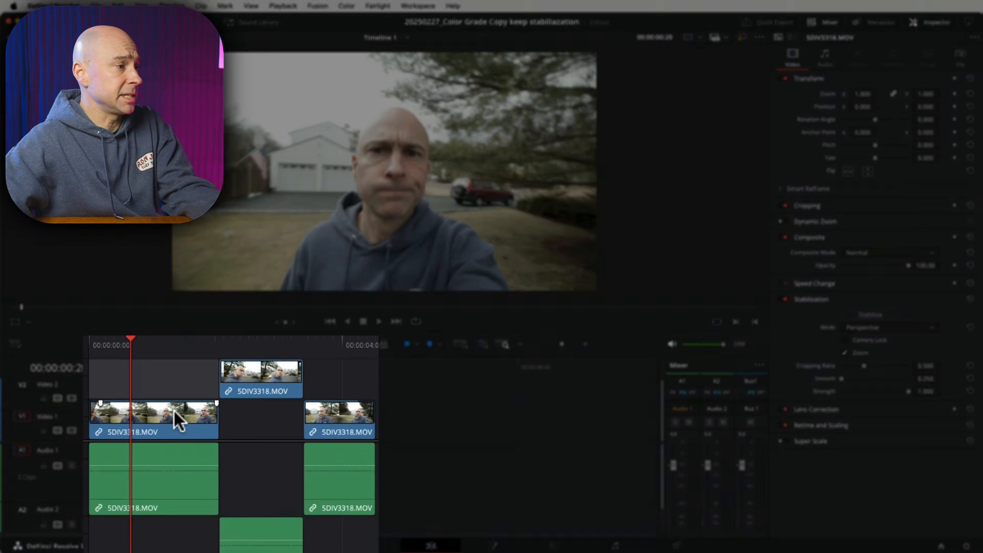
Stabilize the timeline clips one after another: the first Video 1 clip, the Video 2 clip, and the last Video 1 clip.
click(175, 412)
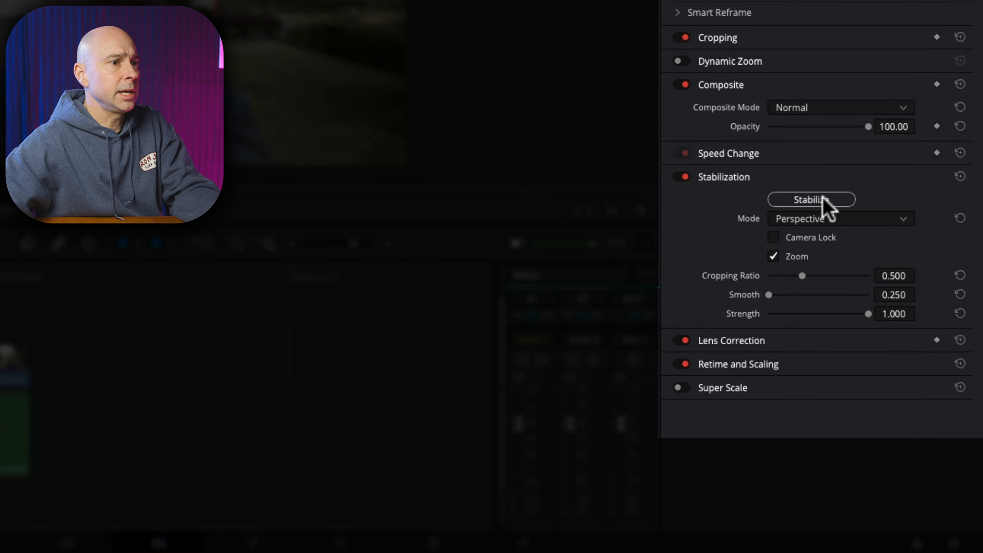
click(870, 314)
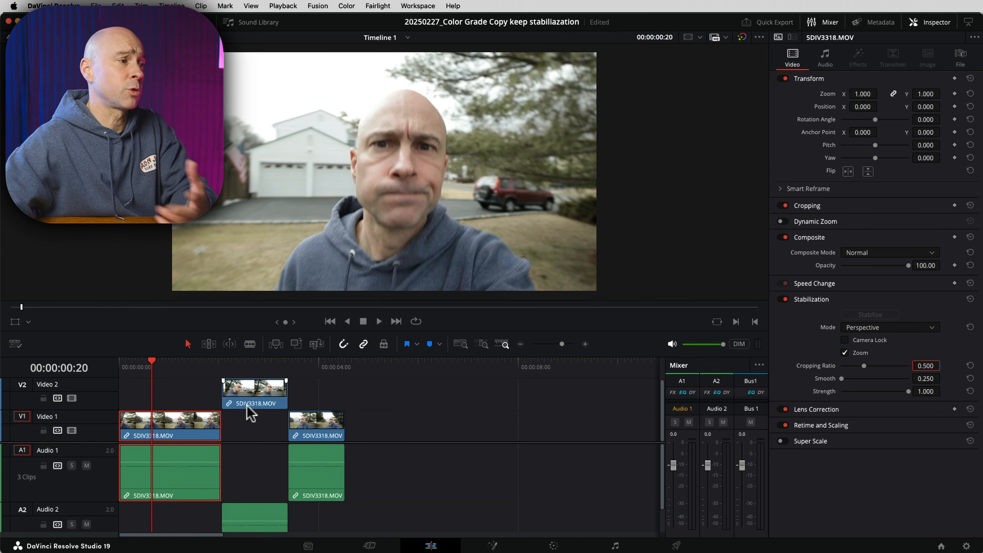
click(252, 399)
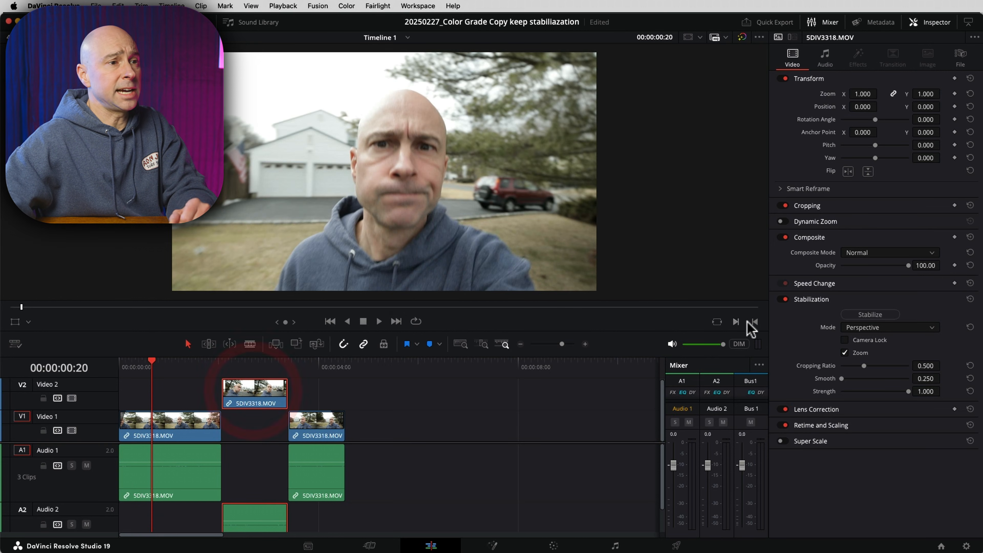
click(893, 315)
click(317, 420)
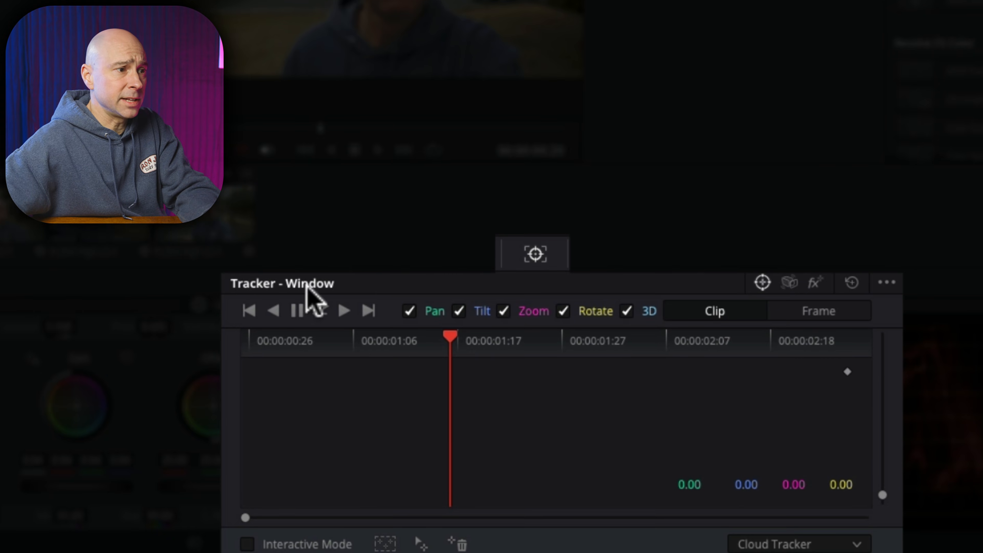
Show the Tracker's Stabilizer view and examine the stabilization curves of clips 01, 02 and 03.
click(789, 285)
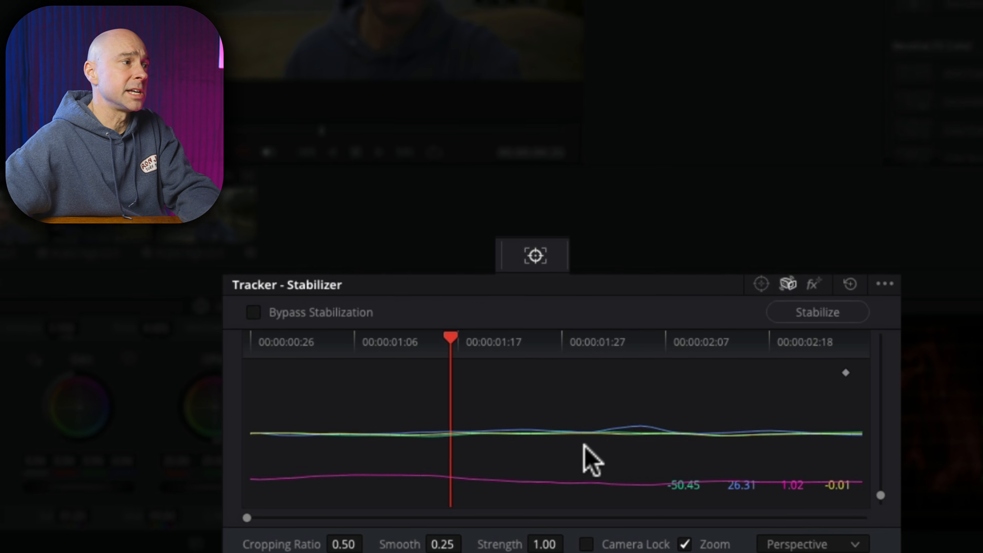
click(37, 327)
click(112, 329)
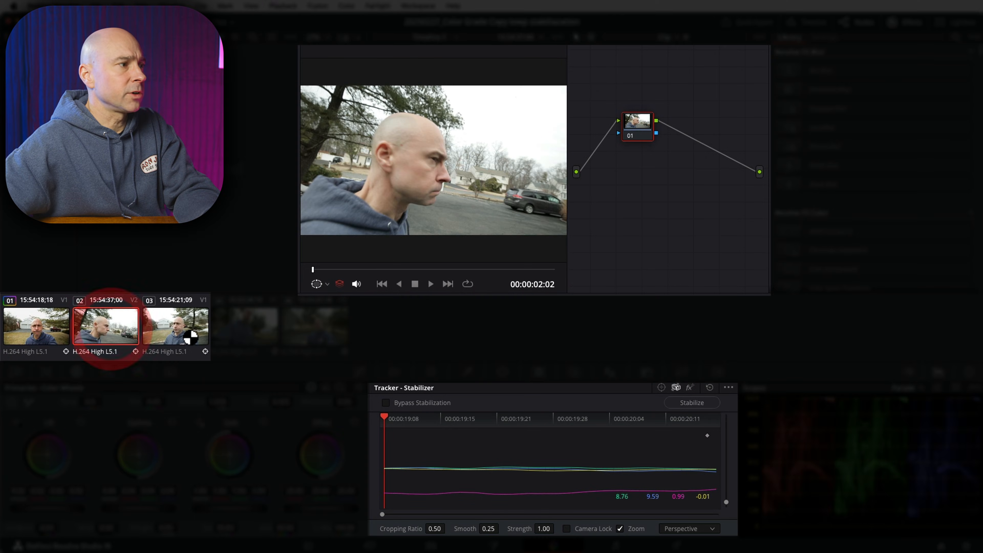
click(190, 336)
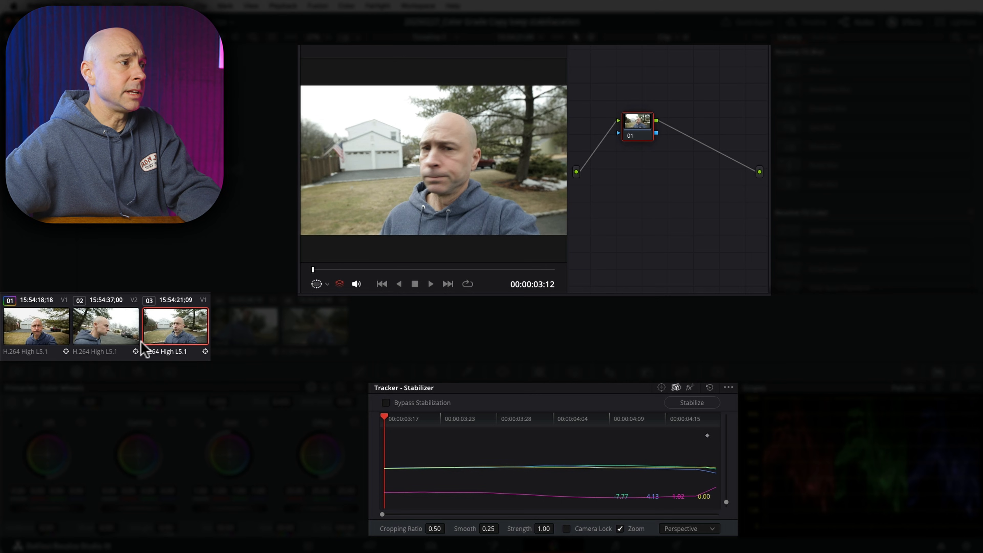
click(106, 322)
click(53, 329)
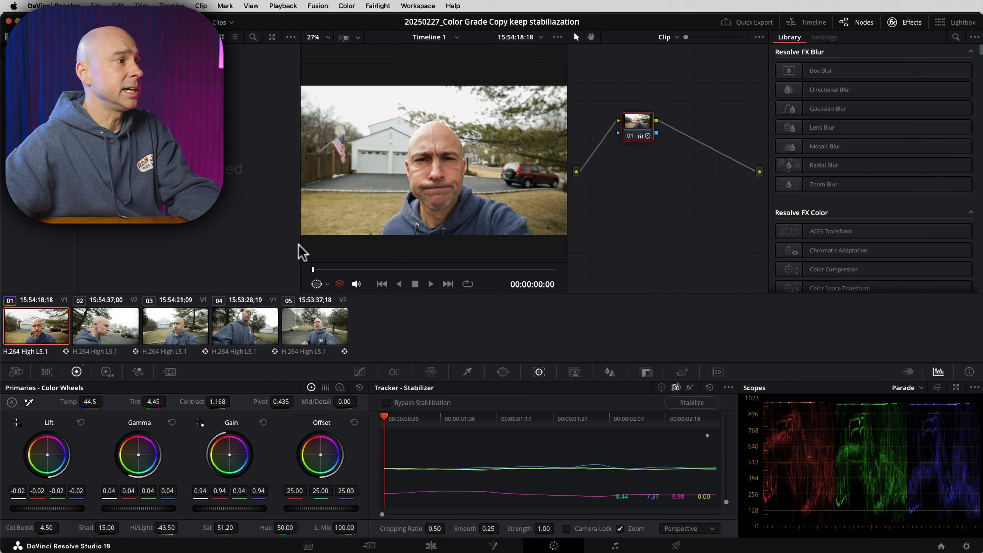
Try to copy clip 01's grade directly onto clip 02, and undo it.
click(108, 326)
click(175, 333)
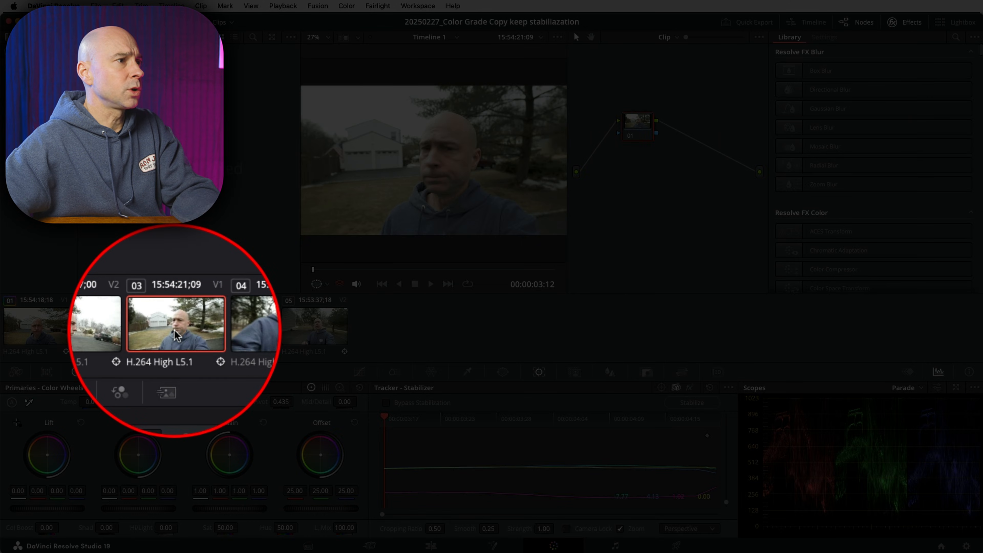
click(108, 326)
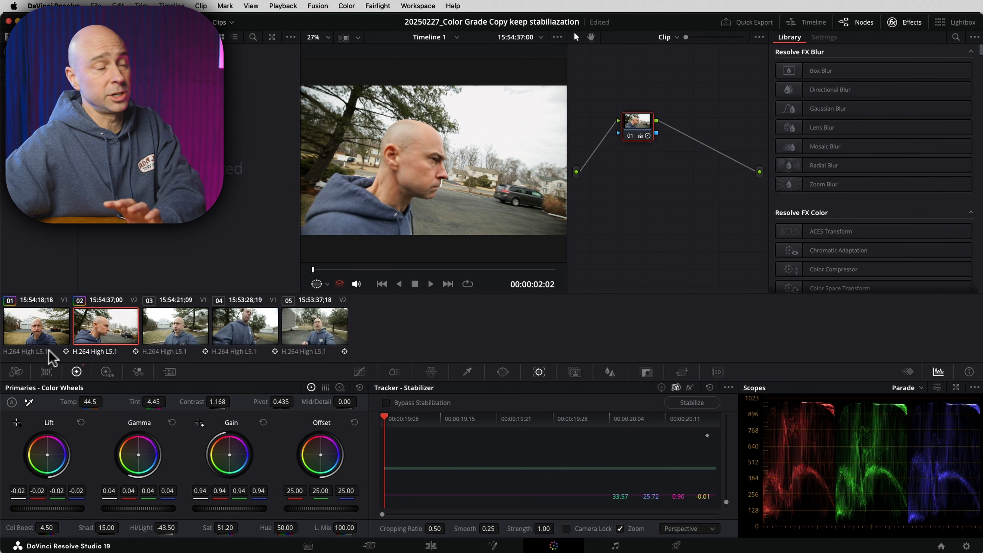
key(super+z)
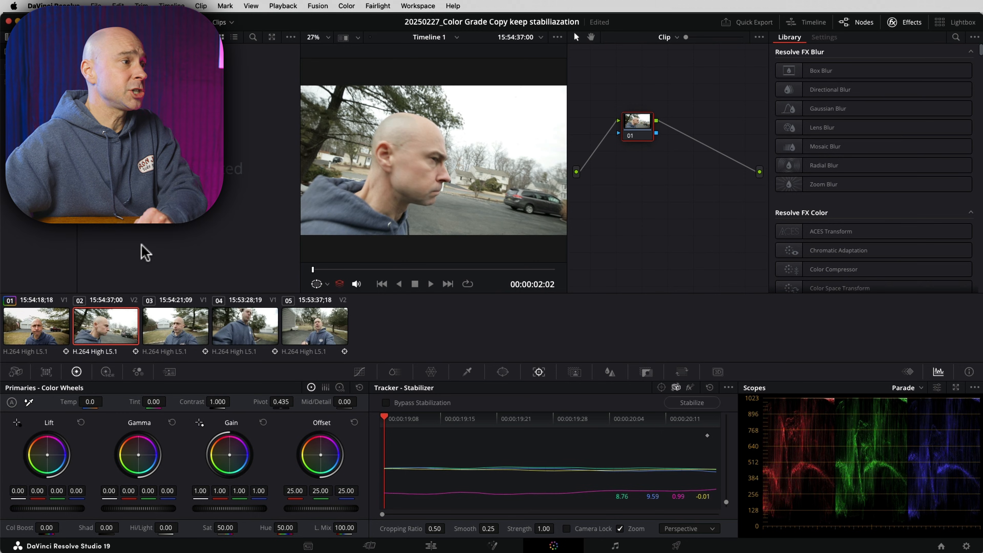
Show the Gallery's Stills 1 album and grab a still of the graded clip 01.
click(37, 326)
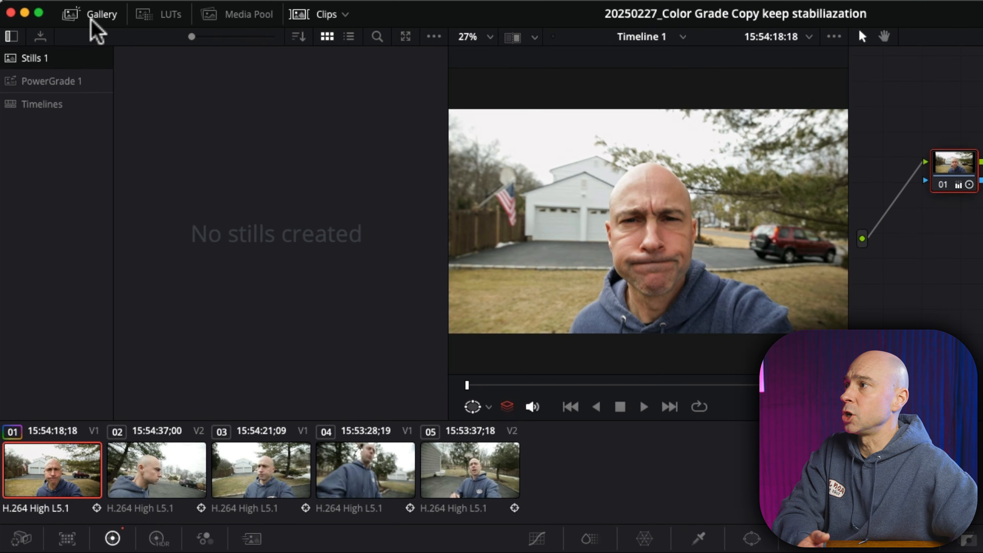
click(93, 20)
click(92, 20)
click(27, 56)
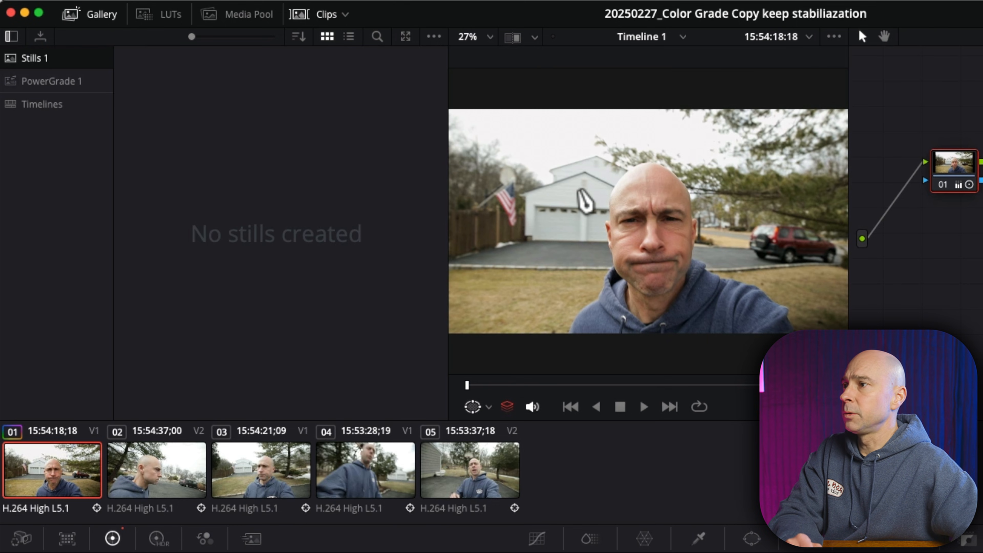
right_click(579, 191)
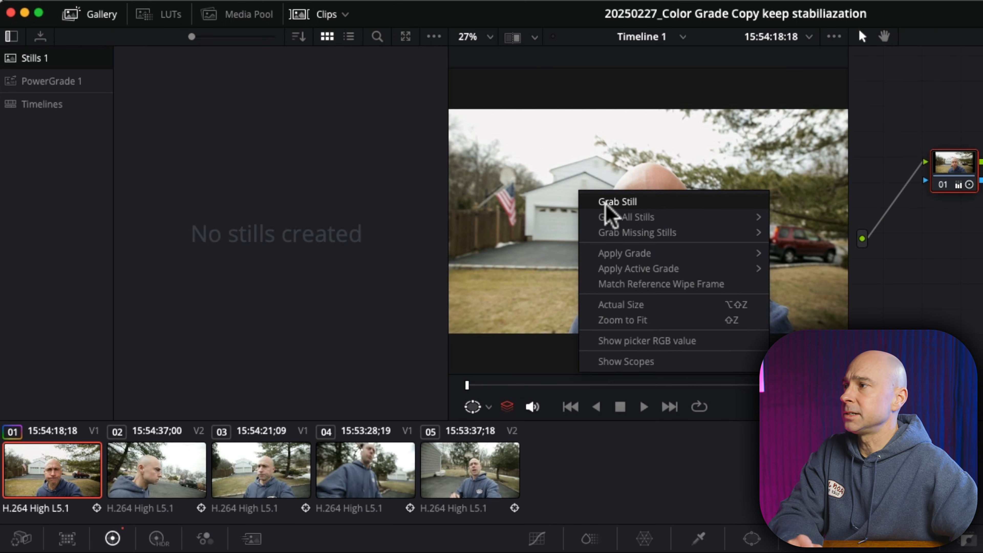
click(615, 202)
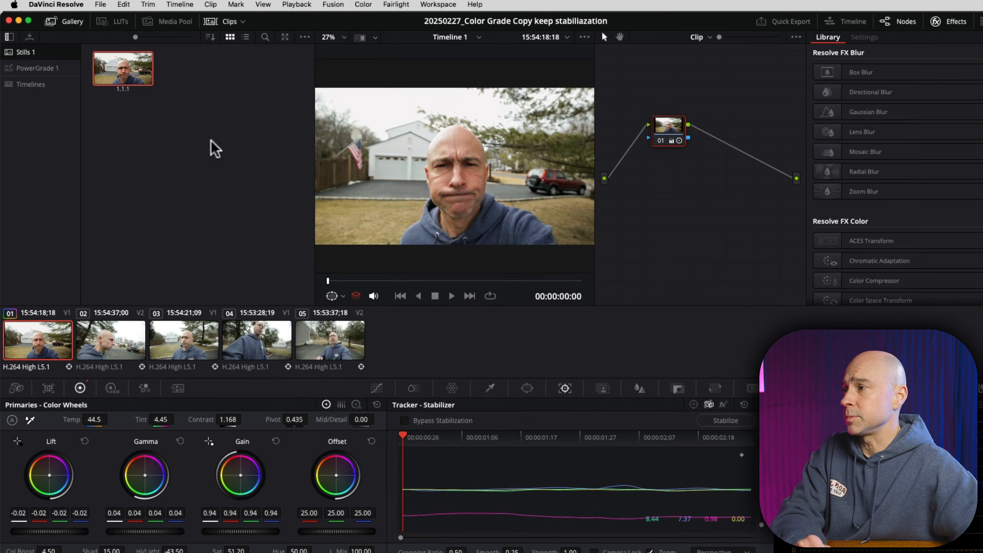
Try to apply the still's grade to clip 02 by dropping it onto the clip's node.
key(Down)
mouse_move(139, 79)
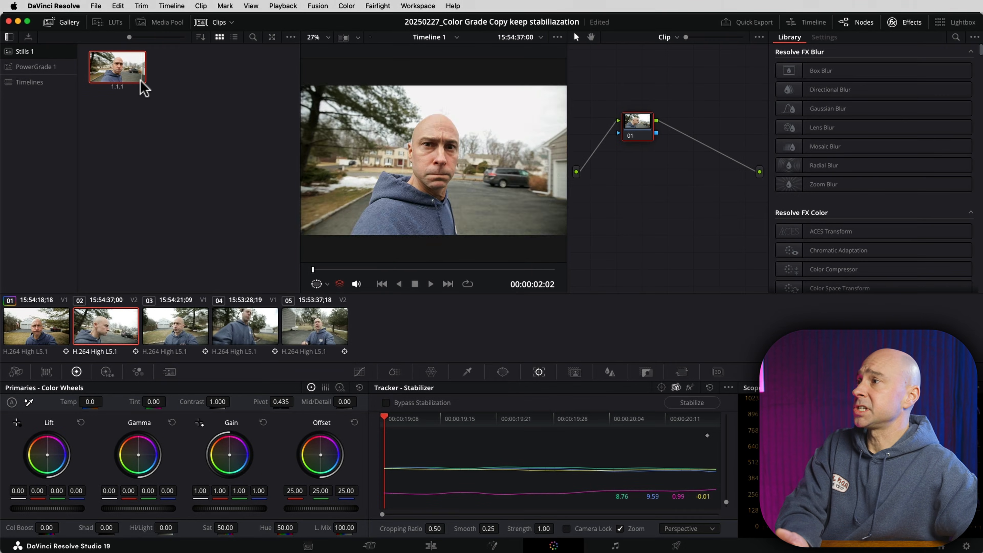
drag(106, 74, 658, 130)
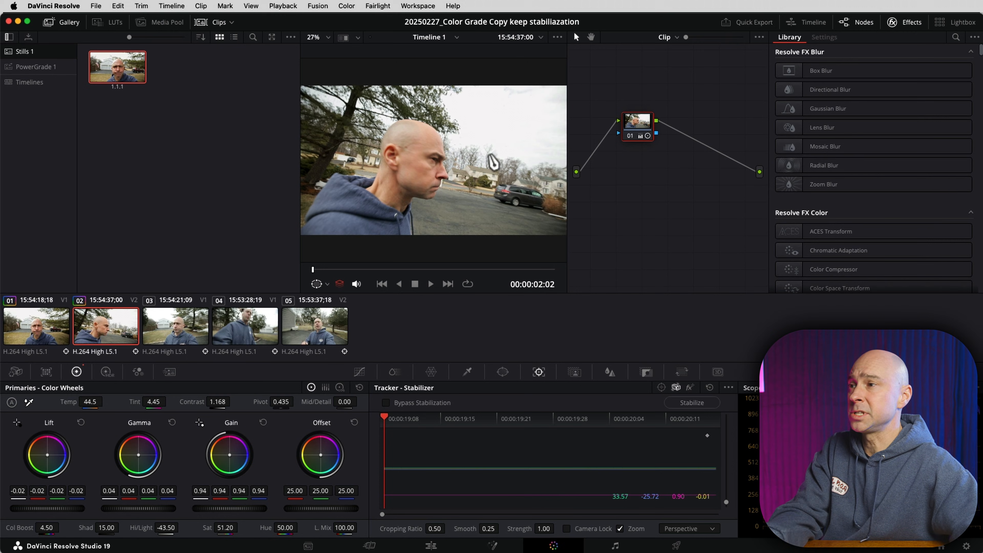
click(232, 242)
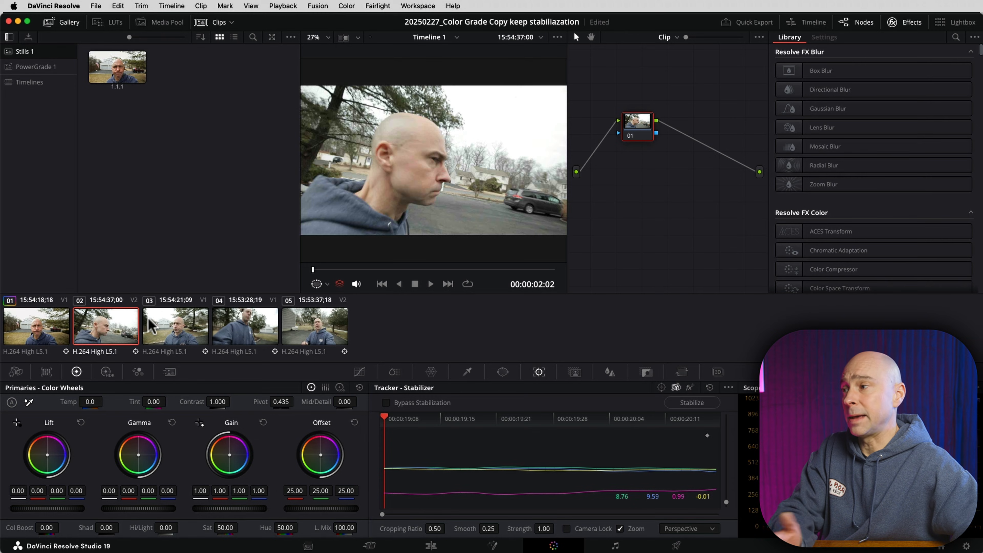
Display the node graph of still 1.1.1 and apply only its clip color to clip 02.
click(99, 323)
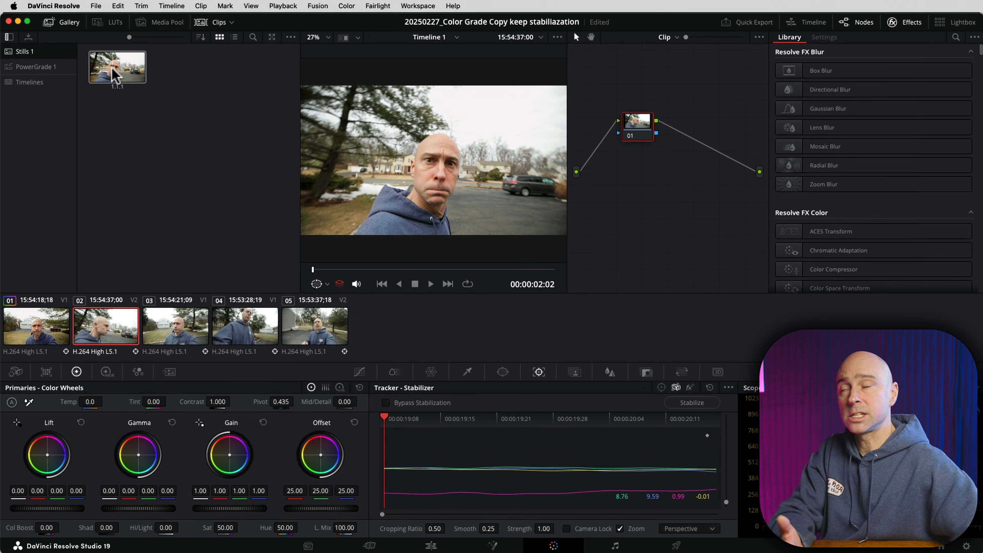
right_click(115, 73)
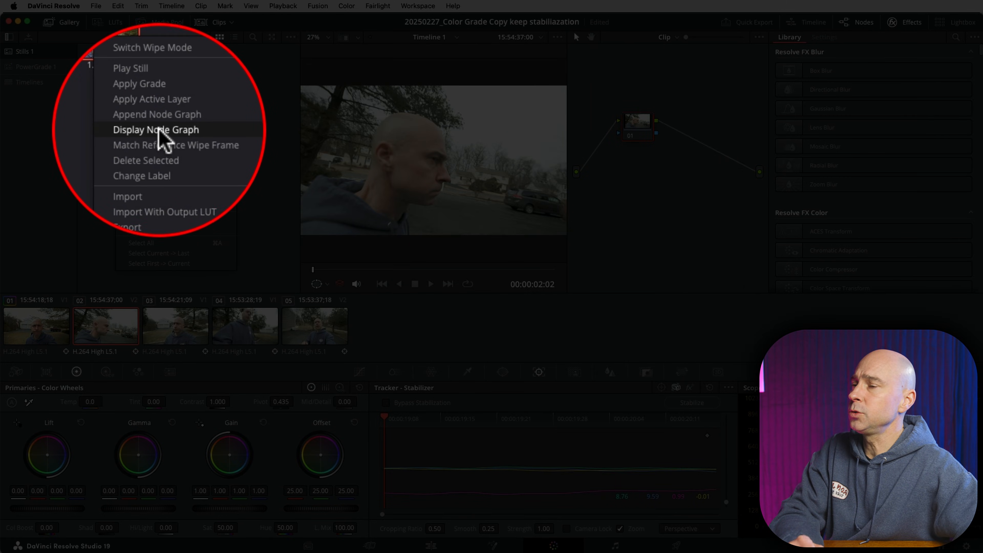
click(159, 132)
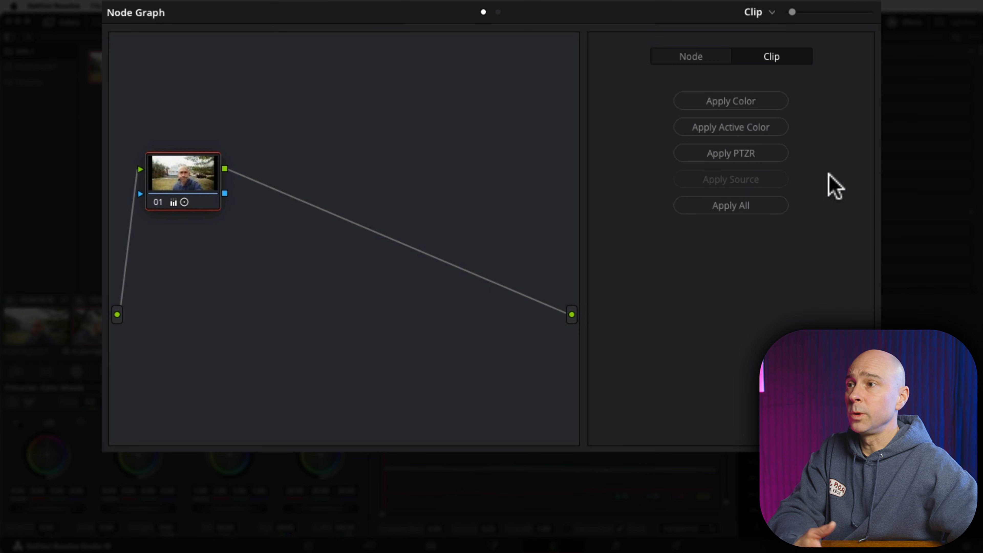
click(695, 110)
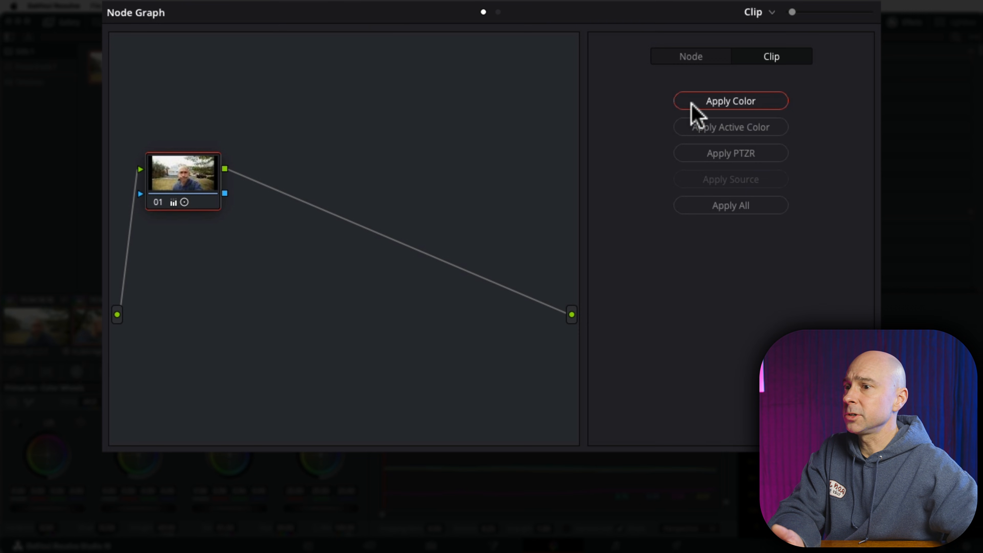
drag(527, 18, 578, 272)
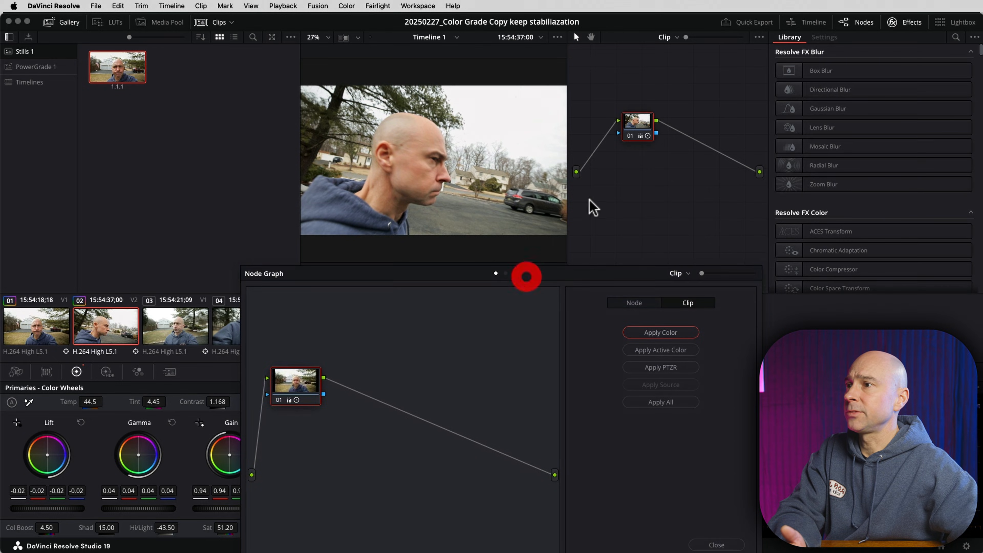
click(697, 185)
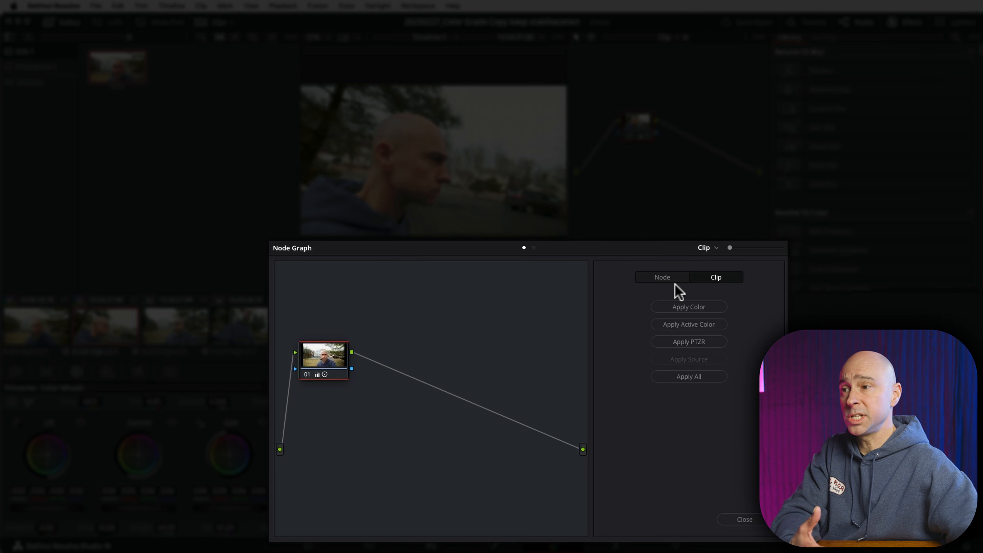
click(671, 278)
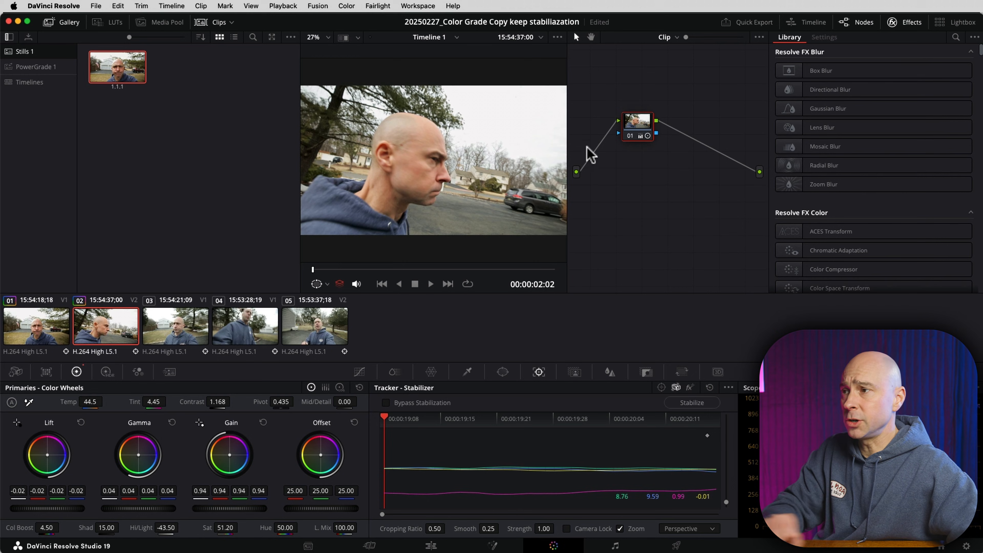
Add a serial node after clip 02's node 01 and fit a large, soft-edged circular window over the frame.
click(636, 127)
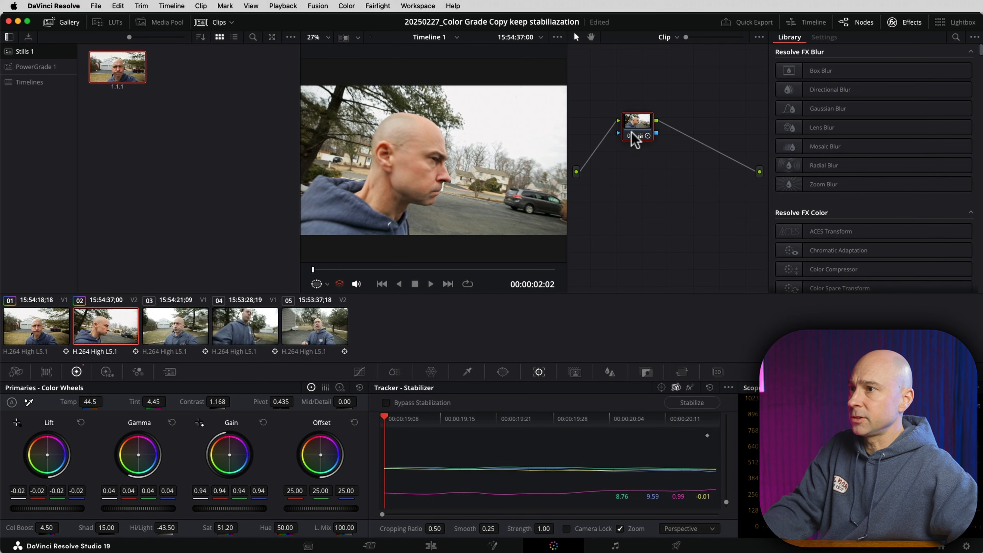
key(alt+s)
click(684, 127)
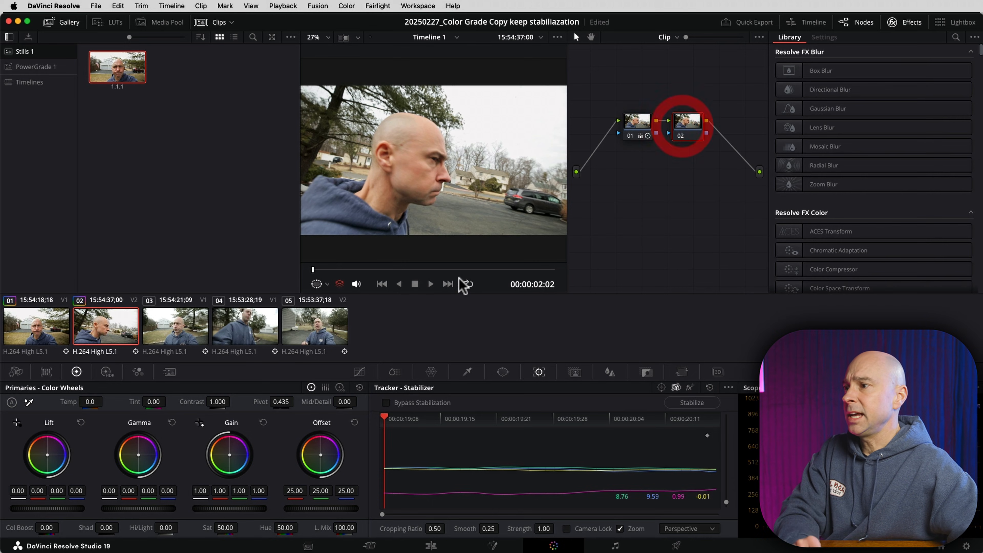
click(502, 372)
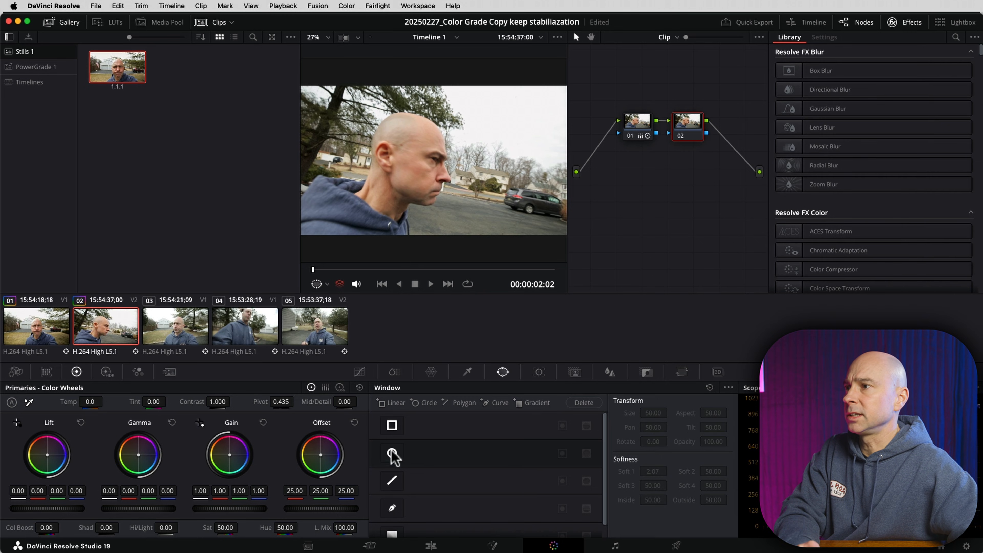
click(391, 453)
drag(521, 249, 523, 252)
drag(530, 161, 563, 170)
Pull down the midtones of the new node's custom curve and grab a still of clip 02's two-node grade.
click(359, 371)
drag(495, 467, 502, 476)
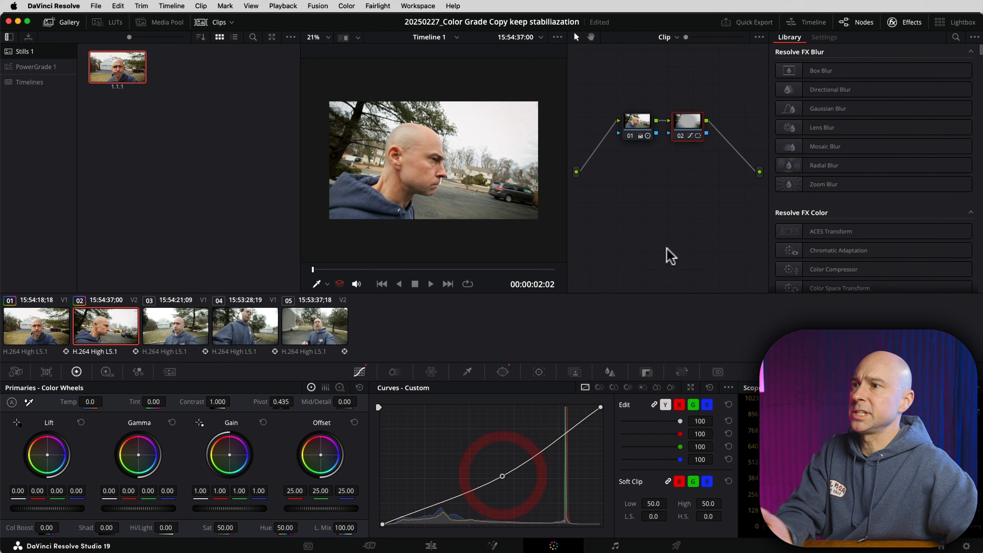
right_click(454, 138)
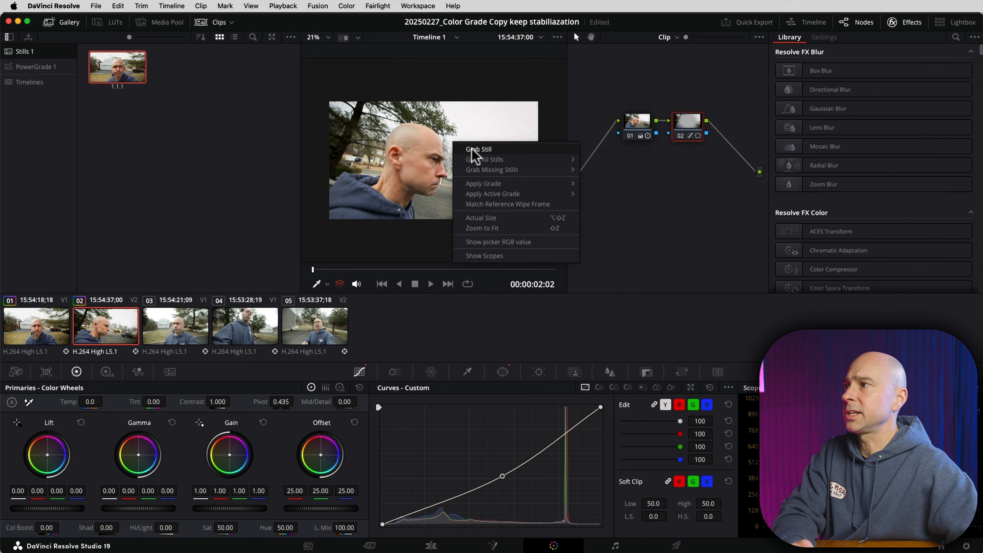
click(473, 146)
Apply only the clip color of still 2.1.1 to clip 03 from the still's node graph, and close the graph.
click(182, 322)
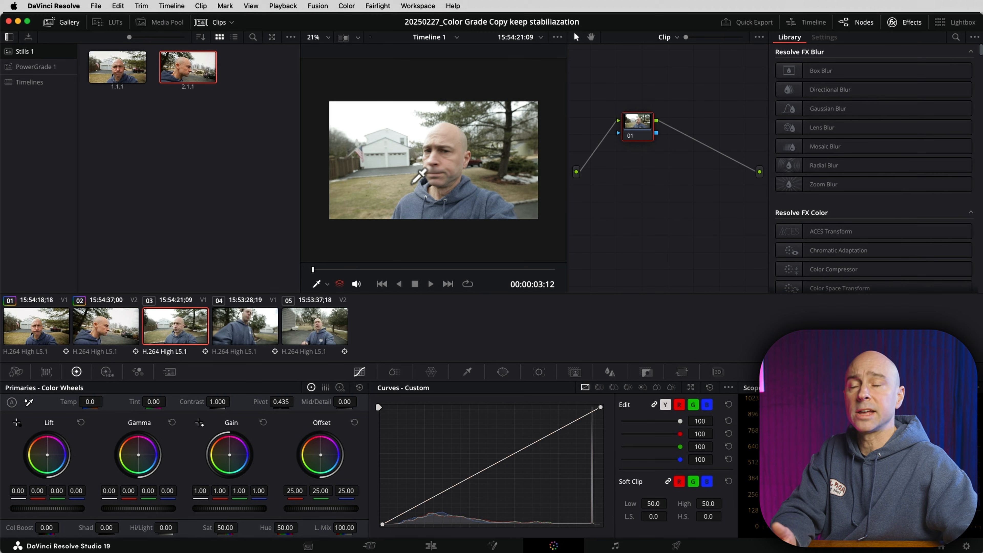
right_click(188, 68)
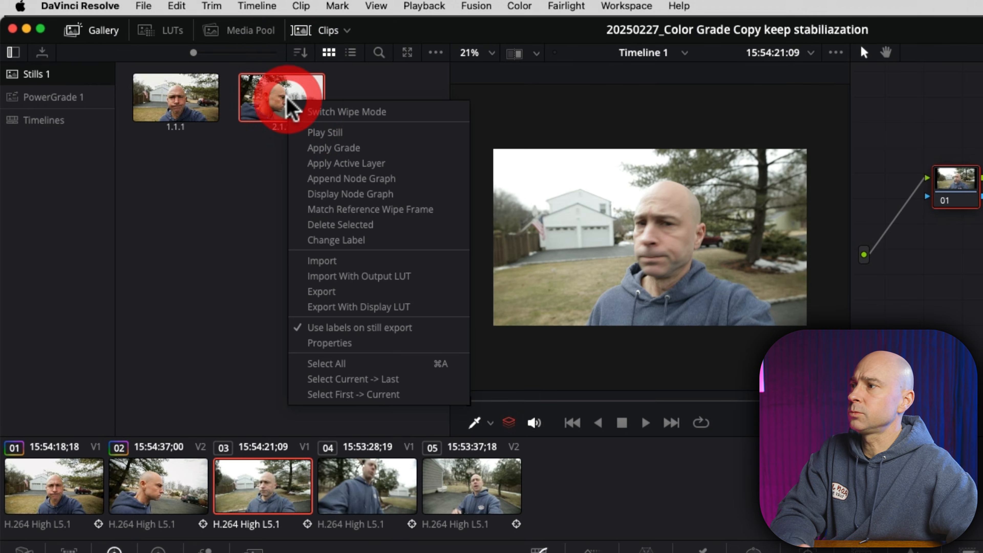
click(405, 194)
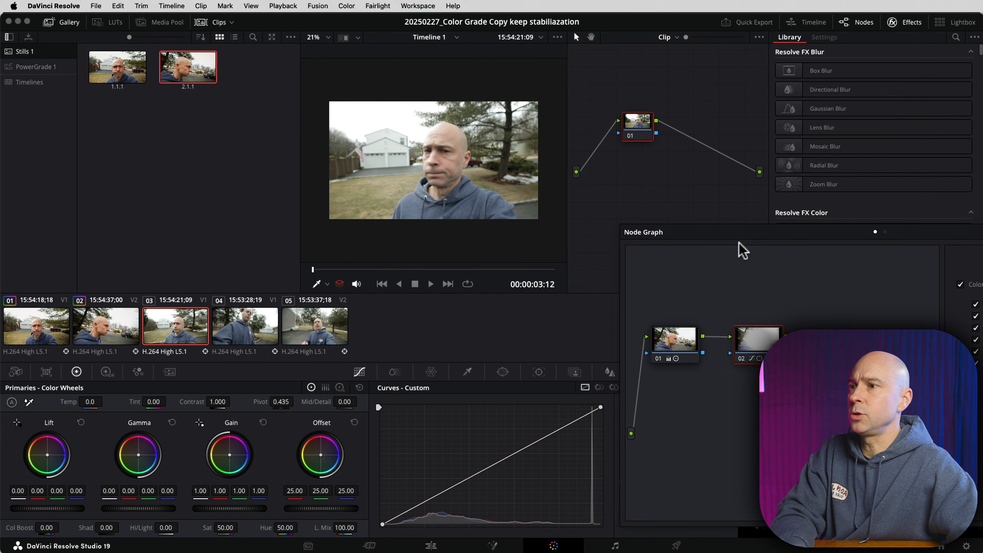
drag(528, 112, 391, 21)
click(728, 53)
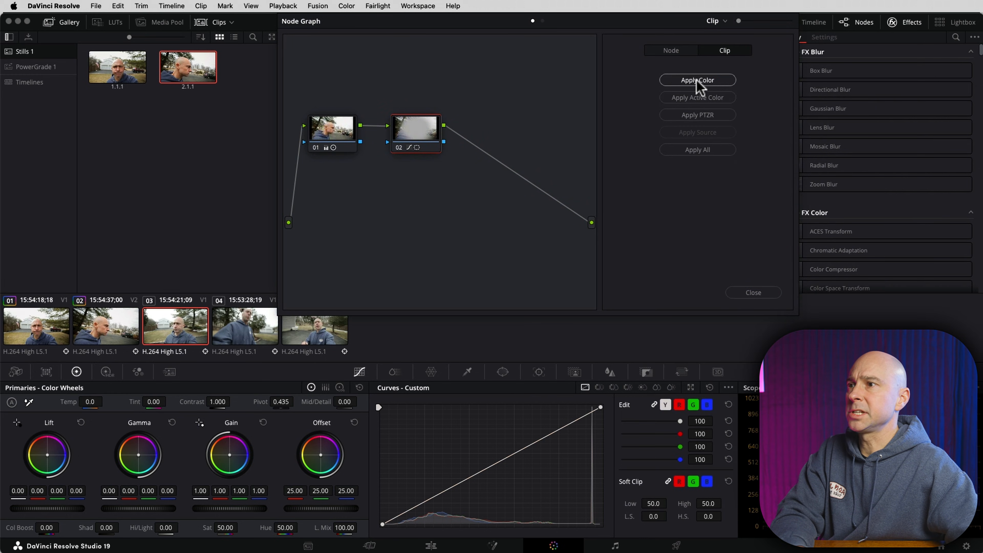
click(687, 81)
click(753, 292)
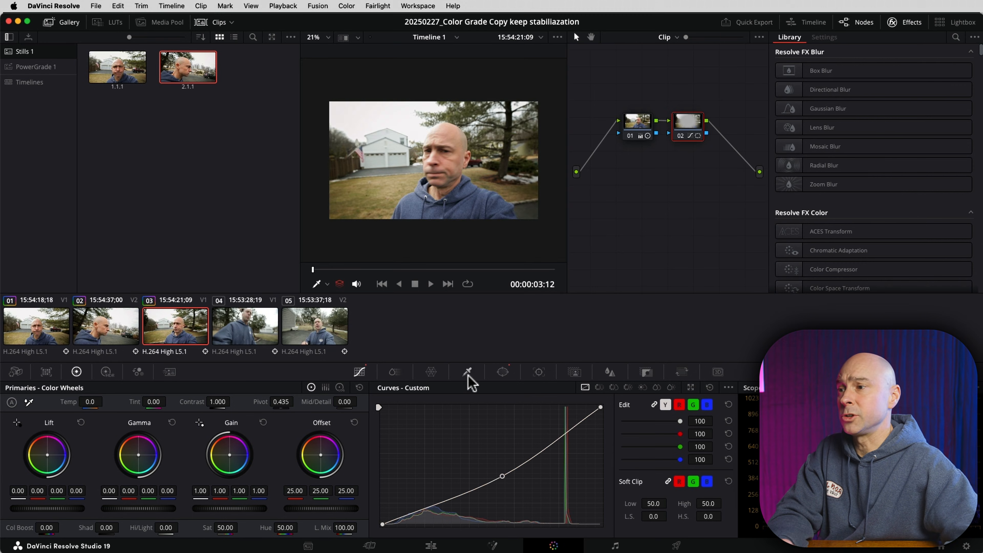
Examine the stabilizer curves and grades of clips 03, 02 and 01.
click(539, 372)
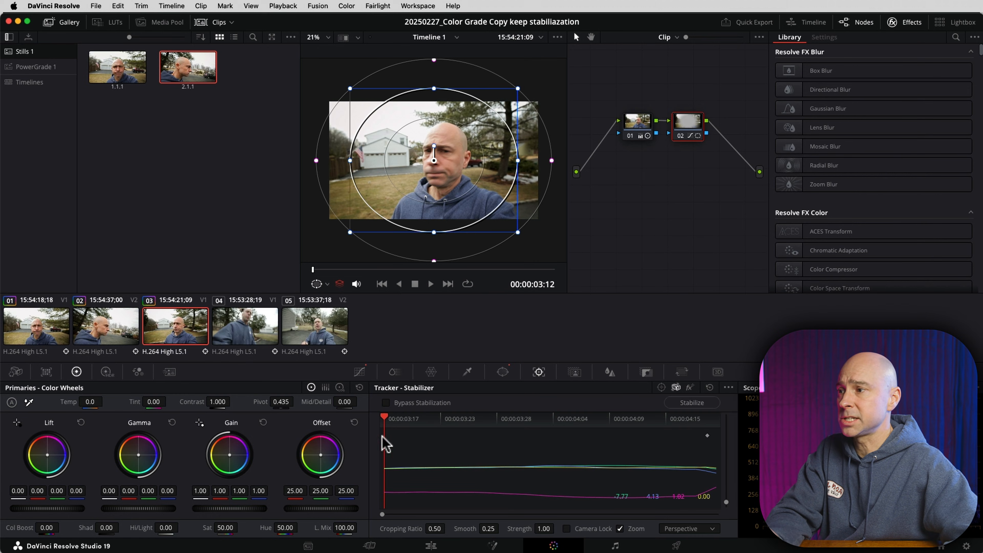
click(109, 330)
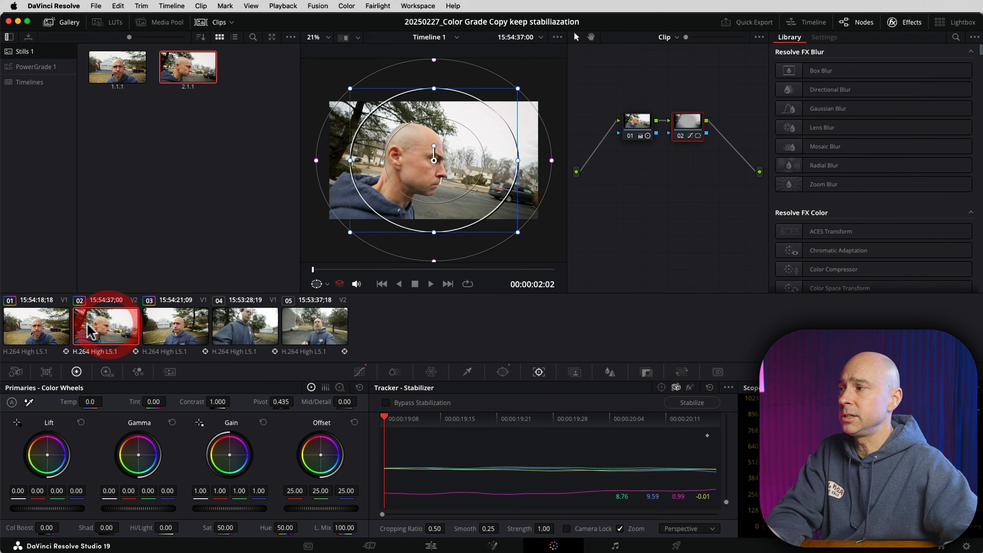
click(44, 325)
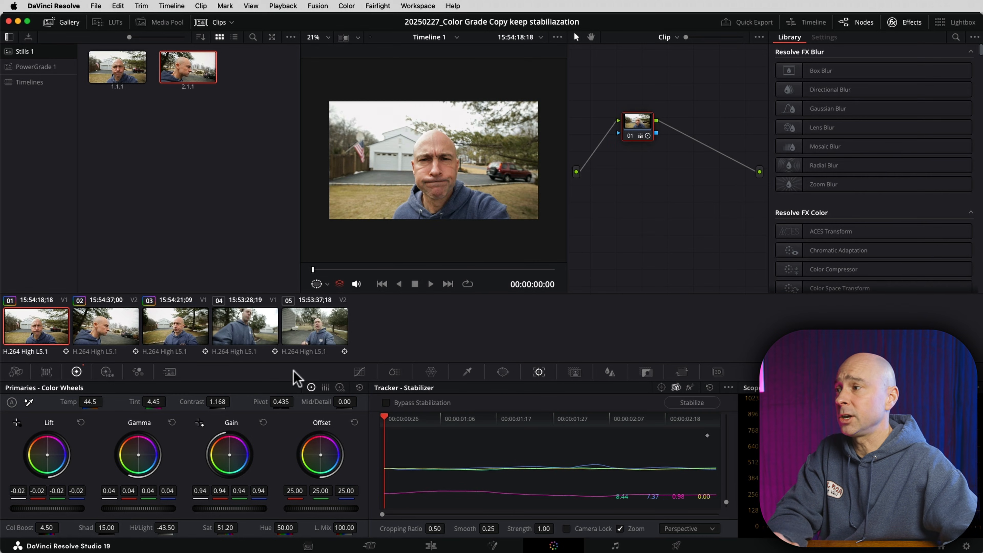
click(114, 328)
click(185, 325)
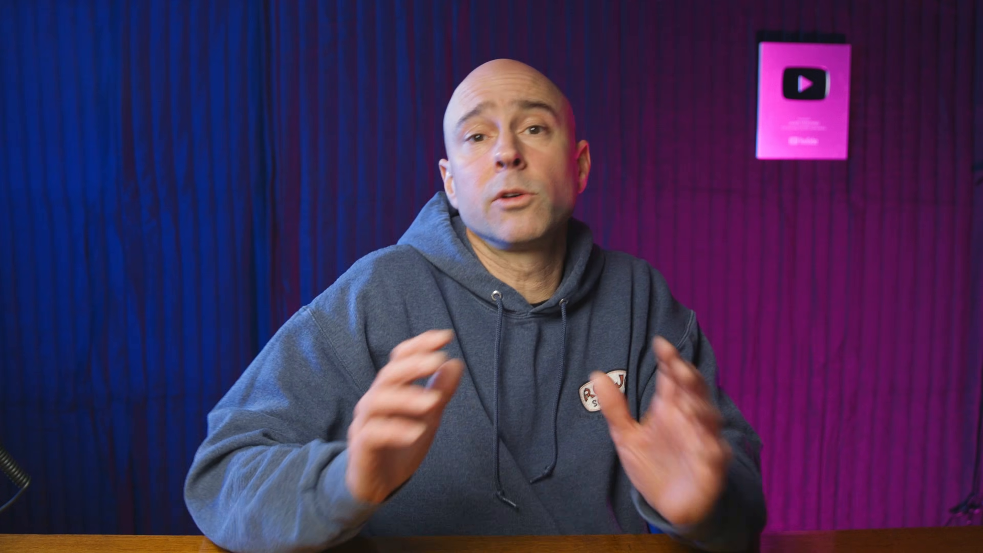